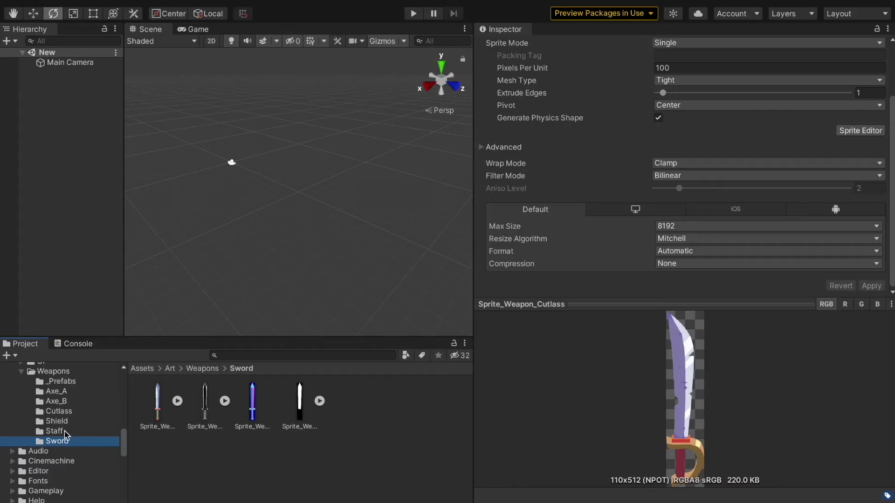
- Select Sprite_Weapon_Sword in the Sword folder to view its import settings and custom pivot
{"action": "left_click", "coordinate": [158, 405]}
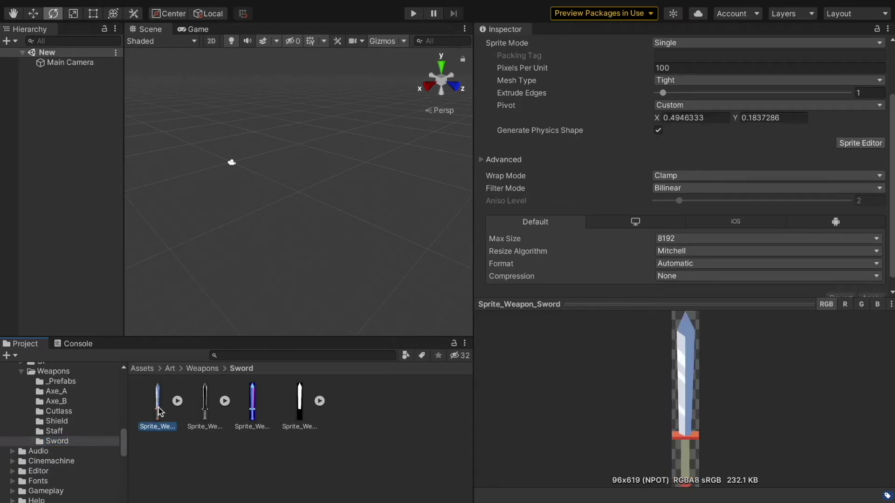
- Preview the Sword sprite, inspect the Staff sprite, then inspect and preview the Shield sprite
{"action": "double_click", "coordinate": [158, 406]}
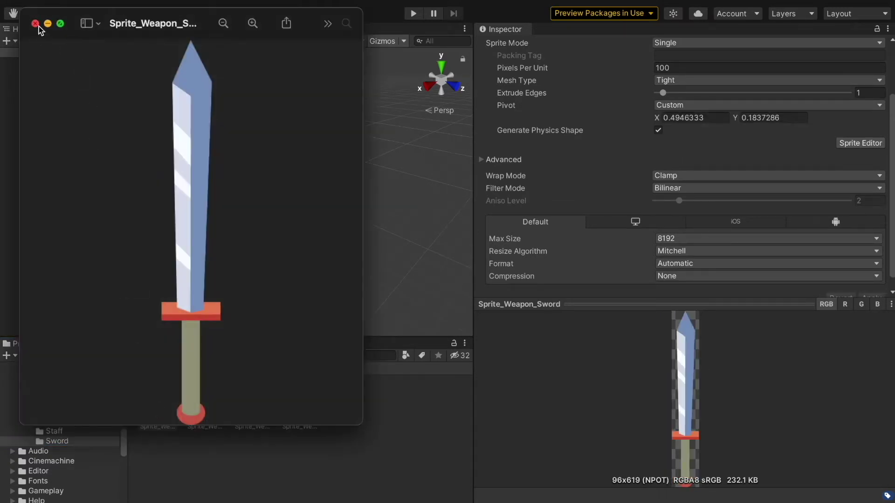
{"action": "left_click", "coordinate": [35, 23]}
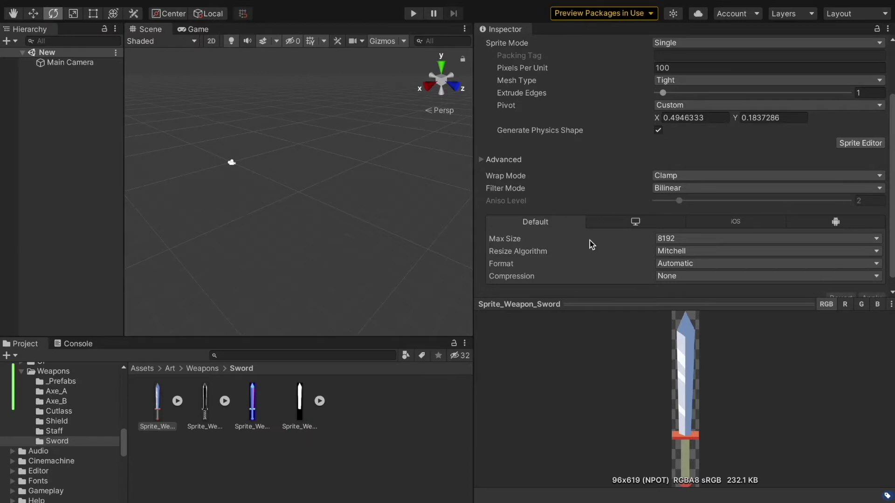
{"action": "scroll", "coordinate": [589, 240], "scroll_direction": "up", "scroll_amount": 3}
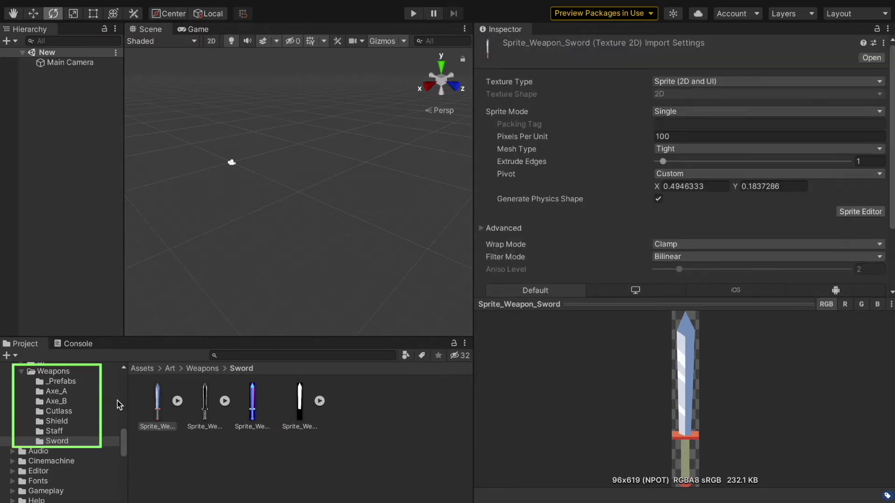
{"action": "left_click", "coordinate": [64, 430]}
{"action": "left_click", "coordinate": [158, 404]}
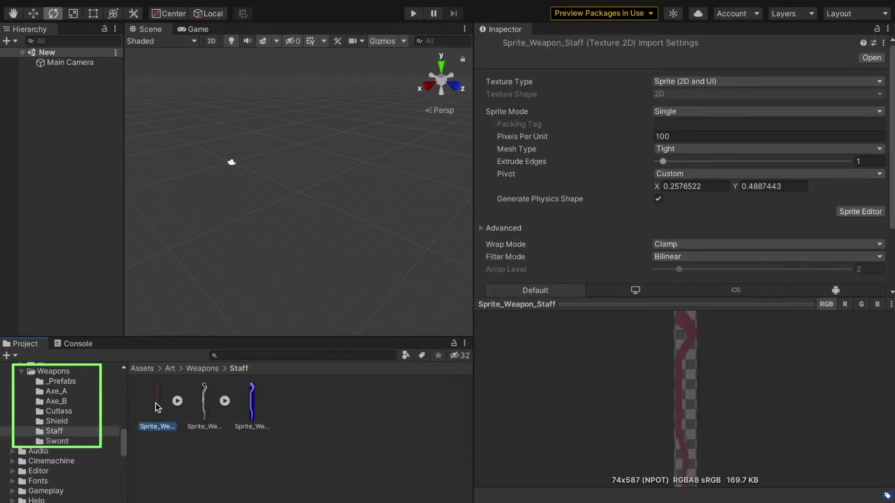
{"action": "left_click", "coordinate": [57, 421]}
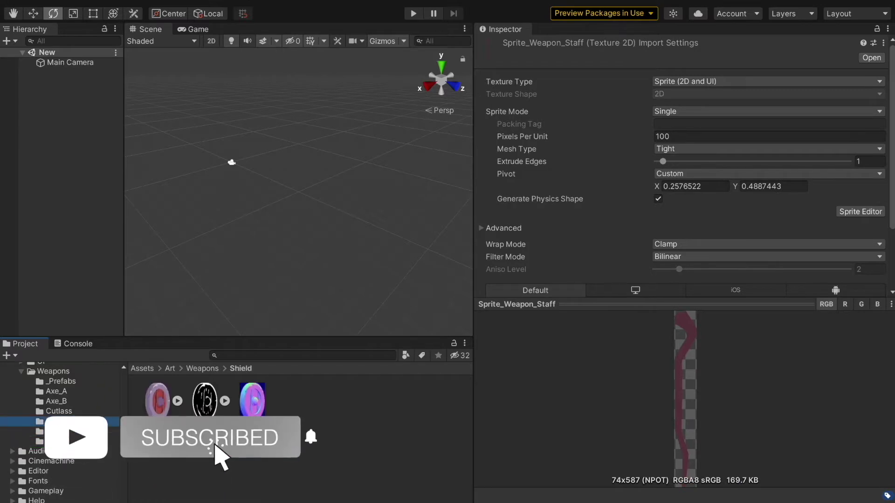
{"action": "left_click", "coordinate": [164, 403]}
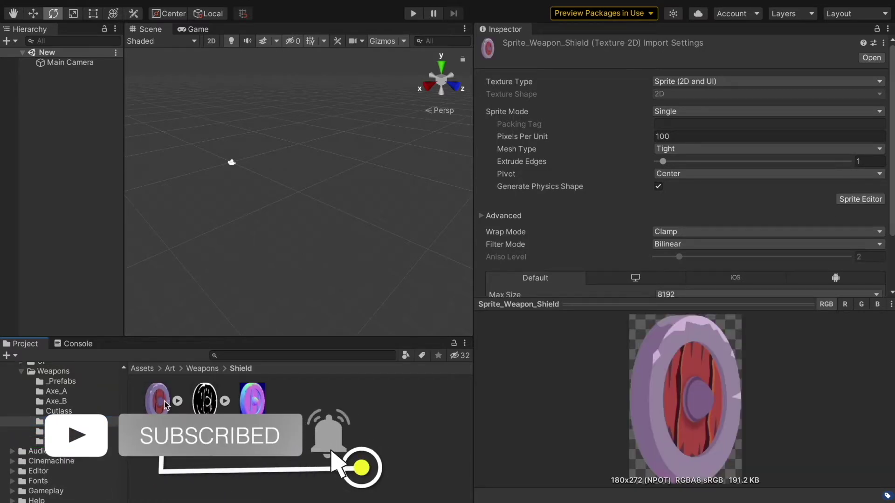
{"action": "double_click", "coordinate": [164, 403]}
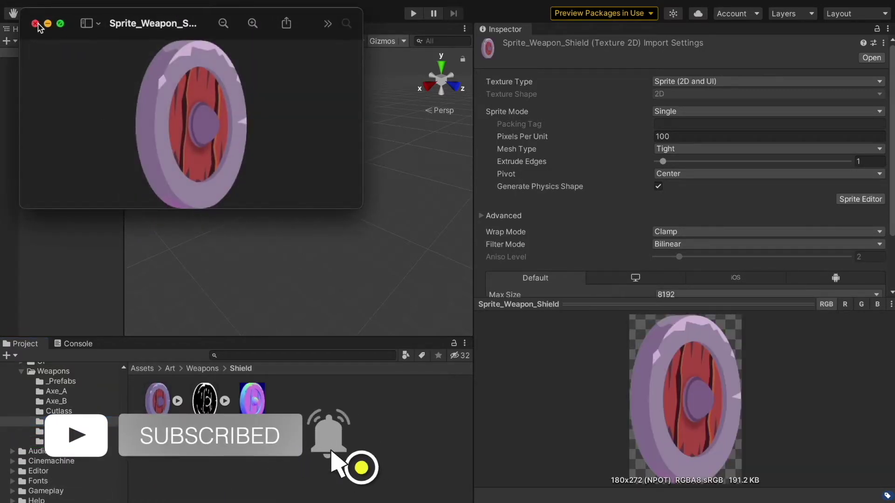
{"action": "left_click", "coordinate": [35, 24]}
- Preview the Cutlass and Axe_B sprites, ending back in the Weapons folder
{"action": "left_click", "coordinate": [62, 412]}
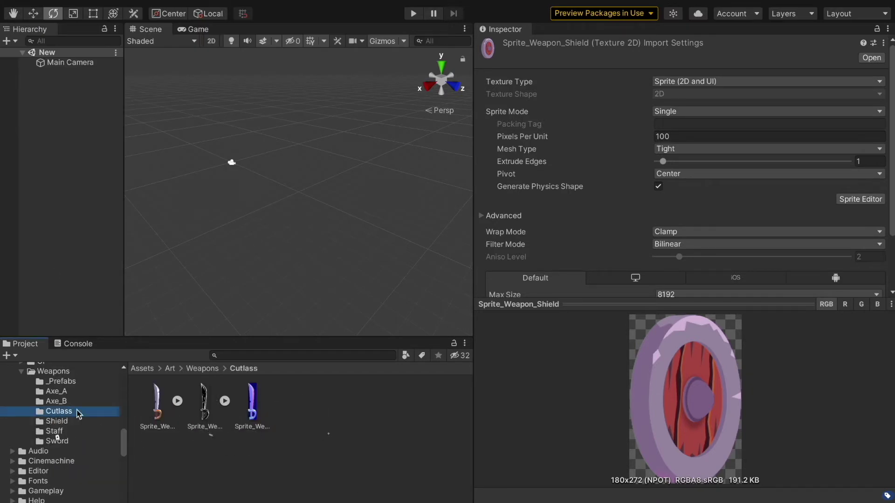
{"action": "double_click", "coordinate": [159, 402]}
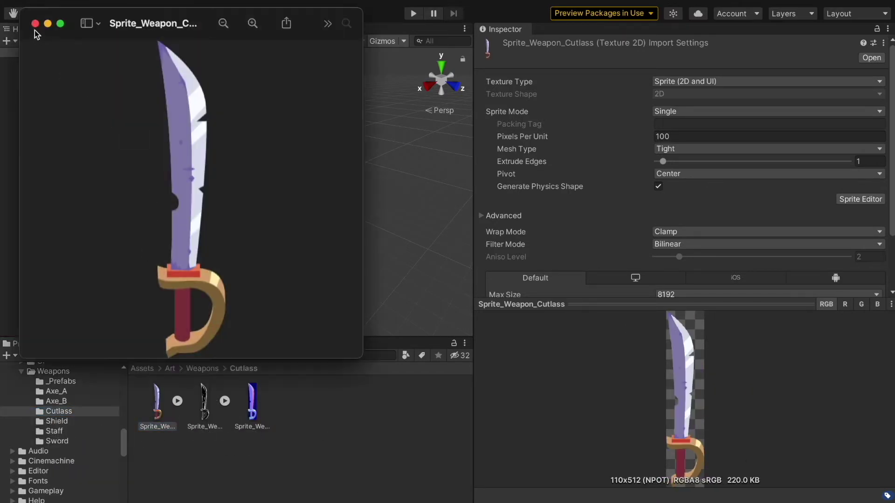
{"action": "left_click", "coordinate": [36, 24]}
{"action": "left_click", "coordinate": [52, 401]}
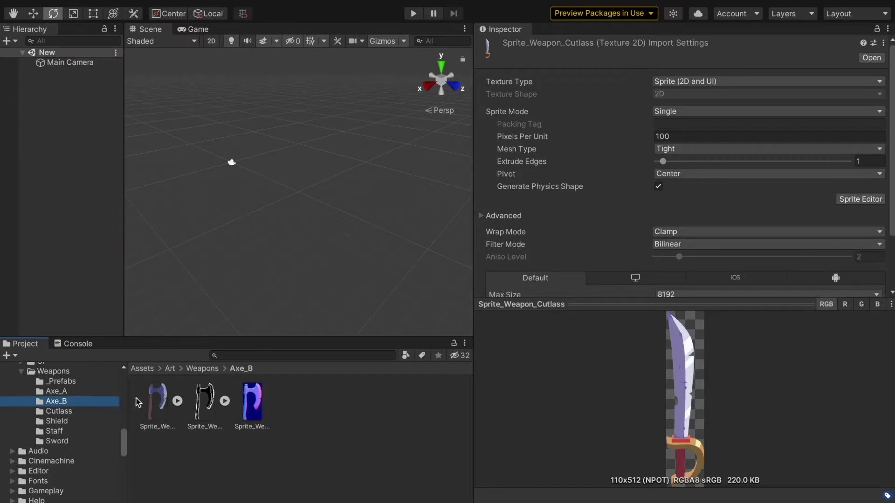
{"action": "double_click", "coordinate": [149, 409]}
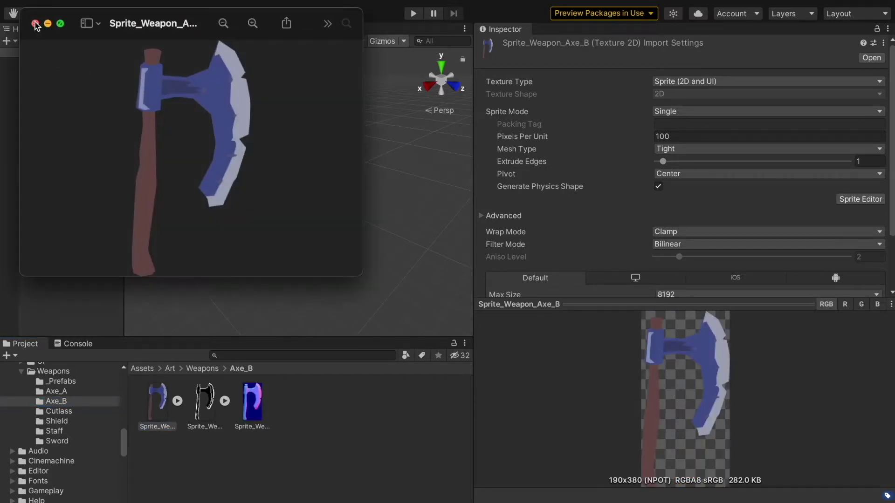
{"action": "left_click", "coordinate": [36, 24]}
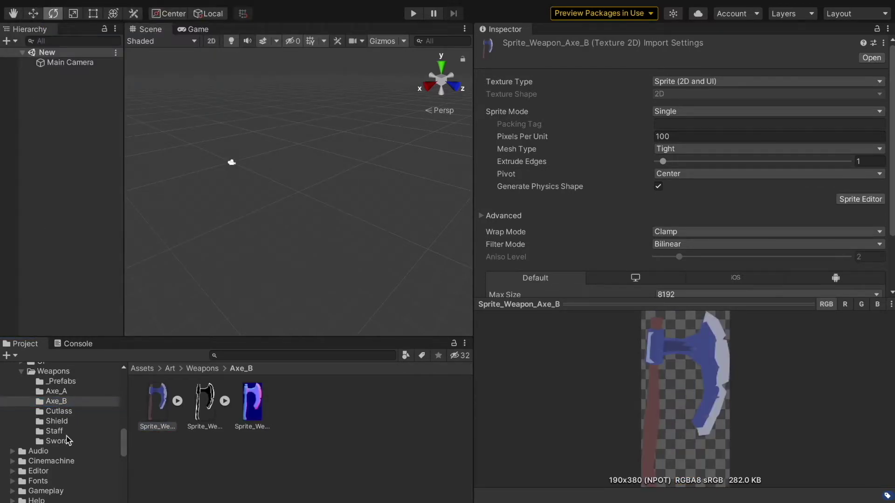
{"action": "scroll", "coordinate": [68, 440], "scroll_direction": "down", "scroll_amount": 1}
- Open the Sprite Atlases folder and select the Weapons atlas to read its packing settings
{"action": "left_click", "coordinate": [65, 366]}
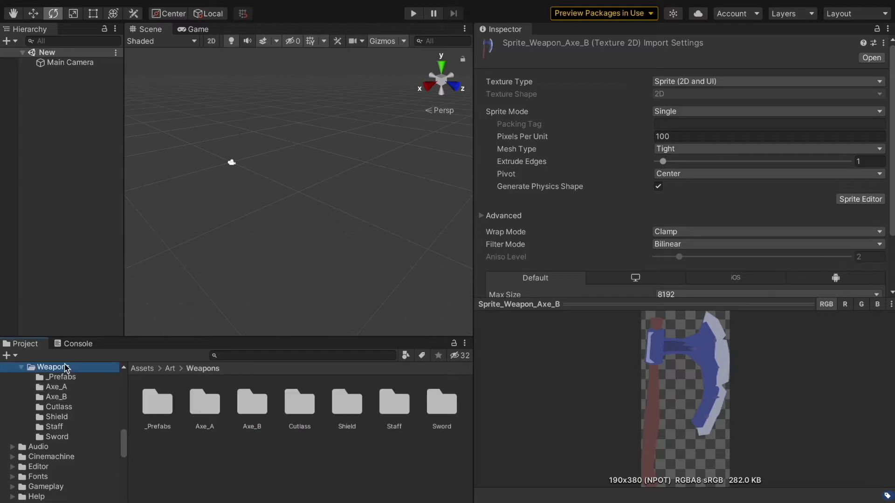
{"action": "scroll", "coordinate": [55, 421], "scroll_direction": "down", "scroll_amount": 5}
{"action": "left_click", "coordinate": [63, 412]}
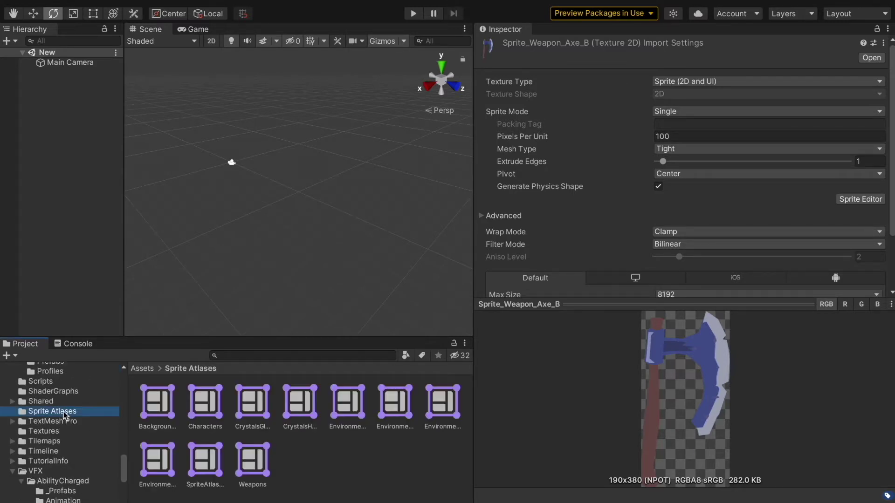
{"action": "left_click", "coordinate": [252, 461]}
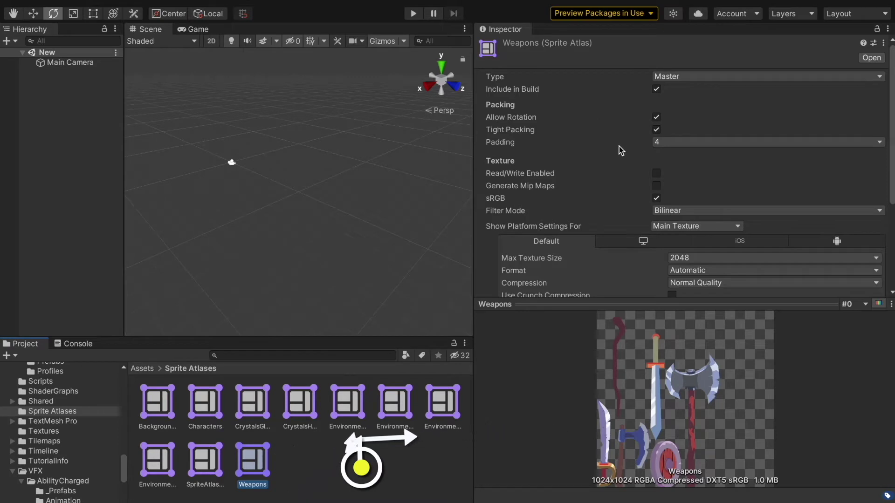
{"action": "scroll", "coordinate": [619, 146], "scroll_direction": "down", "scroll_amount": 5}
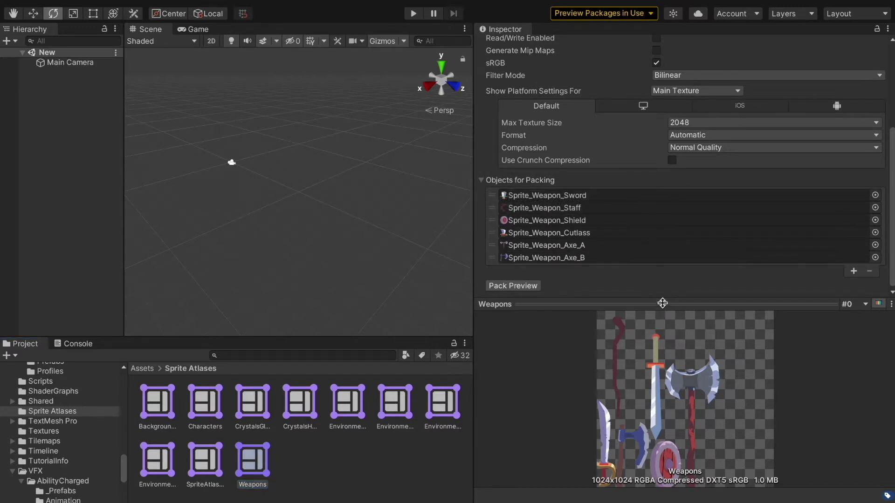
- Resize the Weapons atlas preview to compare texture and packing list, then select SpriteAtlas_UI_Battle
{"action": "left_click_drag", "start_coordinate": [663, 306], "coordinate": [674, 163]}
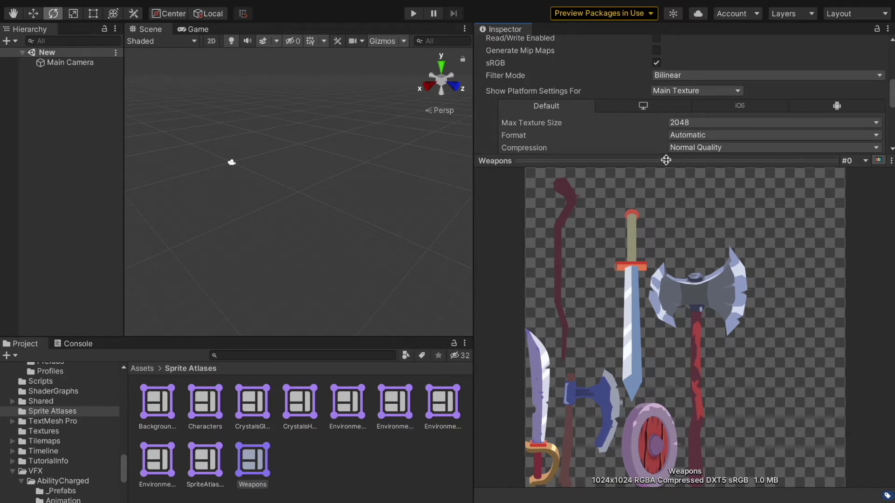
{"action": "left_click_drag", "start_coordinate": [658, 159], "coordinate": [675, 336]}
{"action": "scroll", "coordinate": [669, 315], "scroll_direction": "up", "scroll_amount": 5}
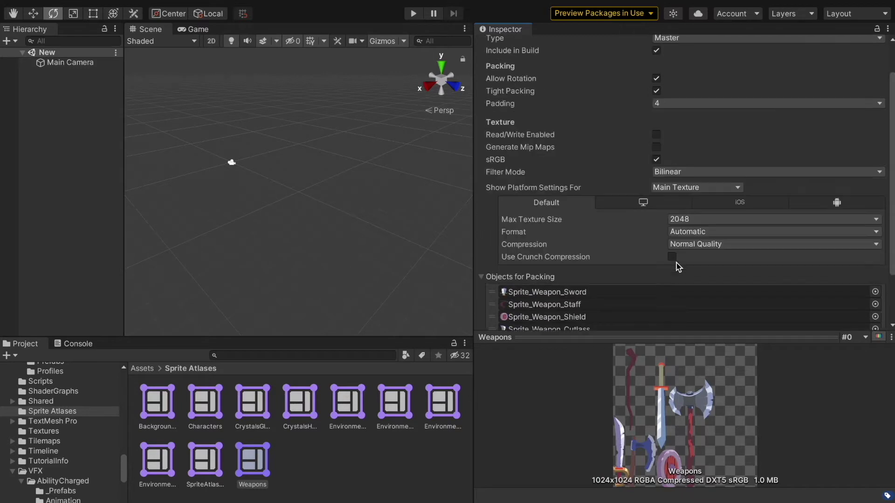
{"action": "scroll", "coordinate": [675, 264], "scroll_direction": "down", "scroll_amount": 5}
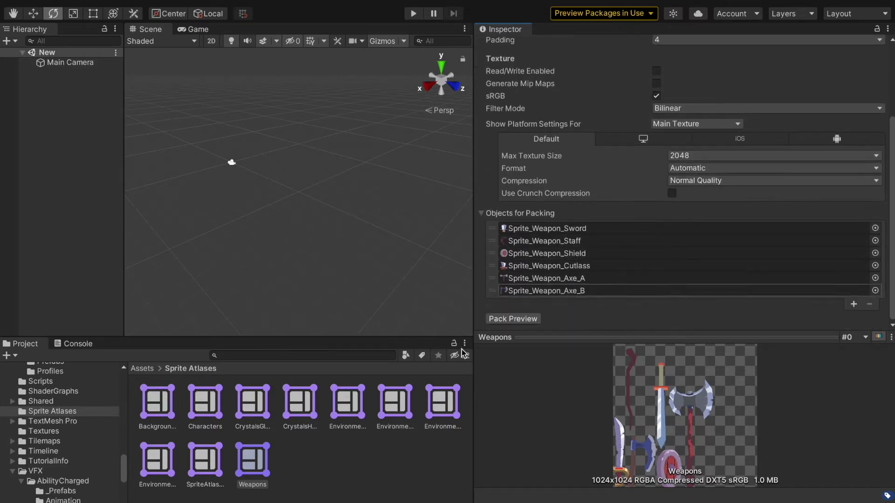
{"action": "left_click", "coordinate": [209, 454]}
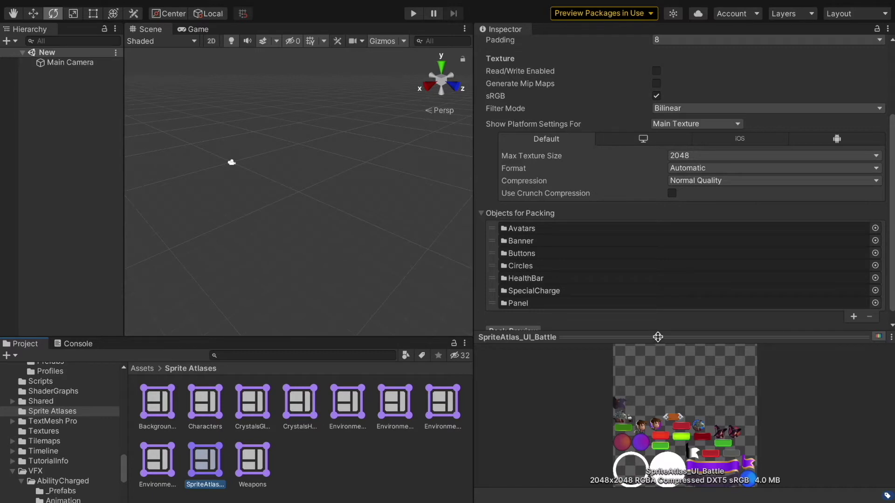
- Enlarge the atlas preview and step through the Environment, Characters and Backgrounds atlas previews
{"action": "left_click_drag", "start_coordinate": [657, 337], "coordinate": [658, 122]}
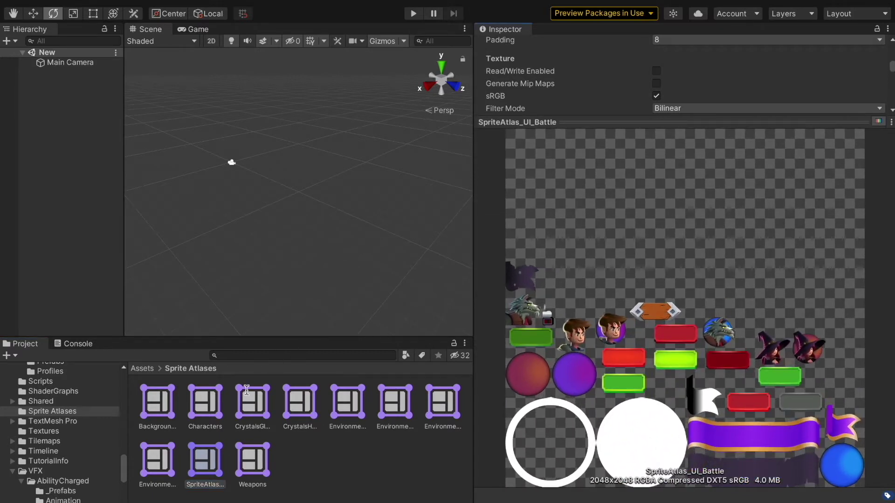
{"action": "left_click", "coordinate": [163, 466]}
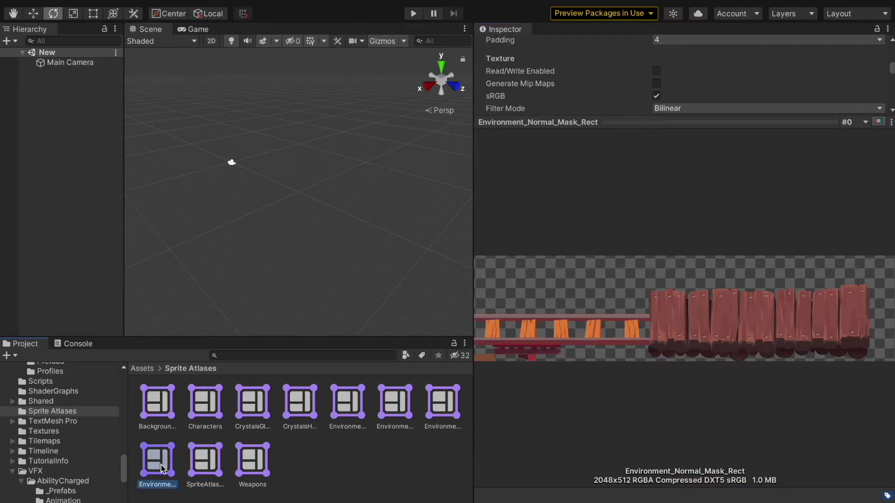
{"action": "key", "text": "Left"}
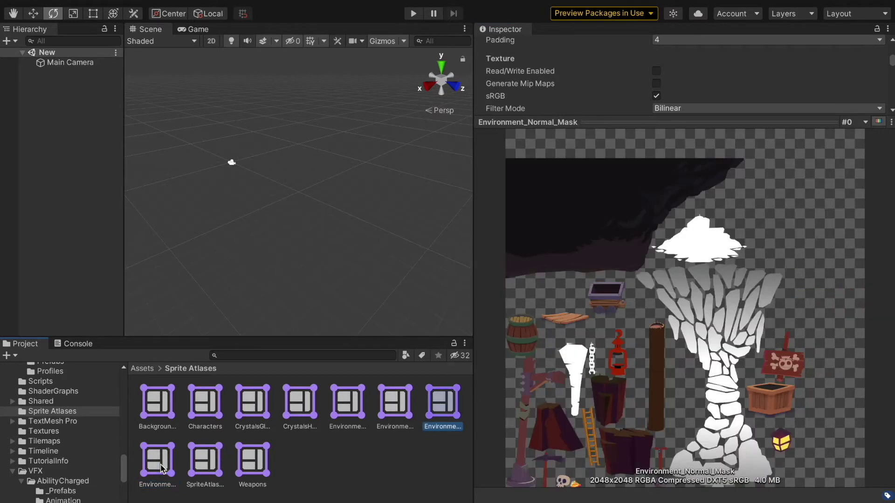
{"action": "key", "text": "Left"}
{"action": "key", "text": "Left"}
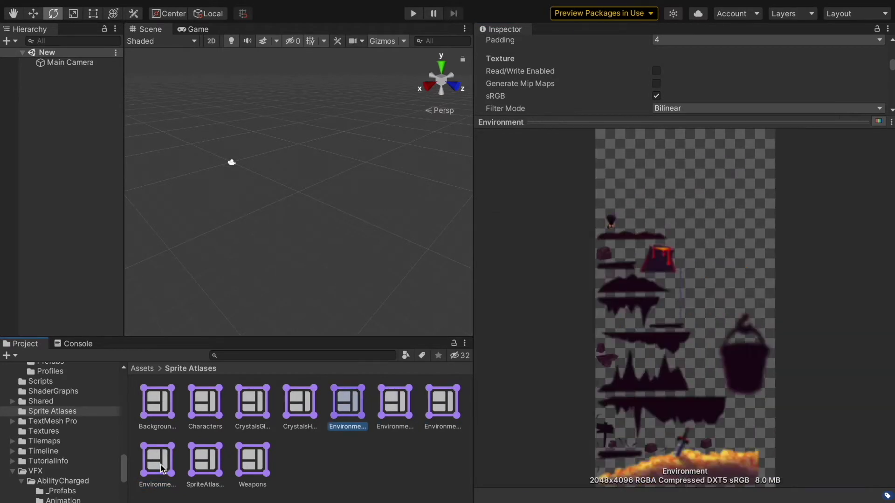
{"action": "key", "text": "Left"}
{"action": "key", "text": "Left"}
{"action": "key", "text": "Left"}
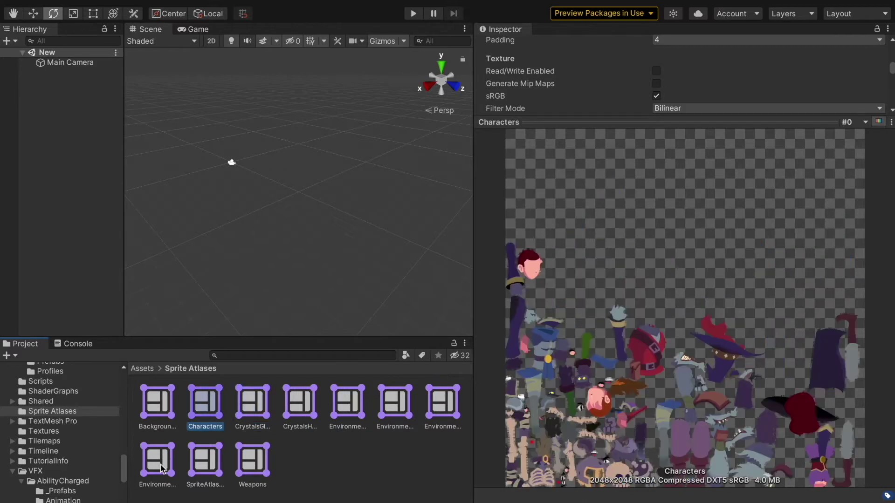
{"action": "key", "text": "Left"}
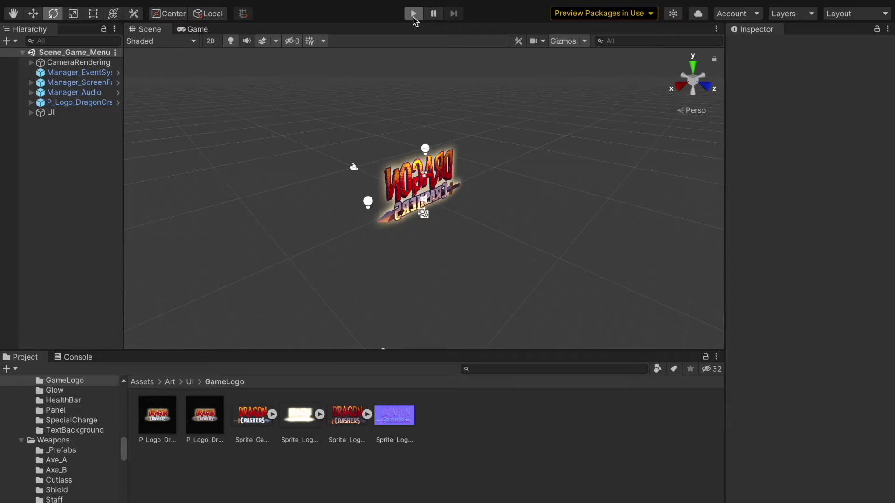
- Run the game, pass the title screen, and fire the witch's and Sir Jarek's charged attacks to win
{"action": "left_click", "coordinate": [413, 17]}
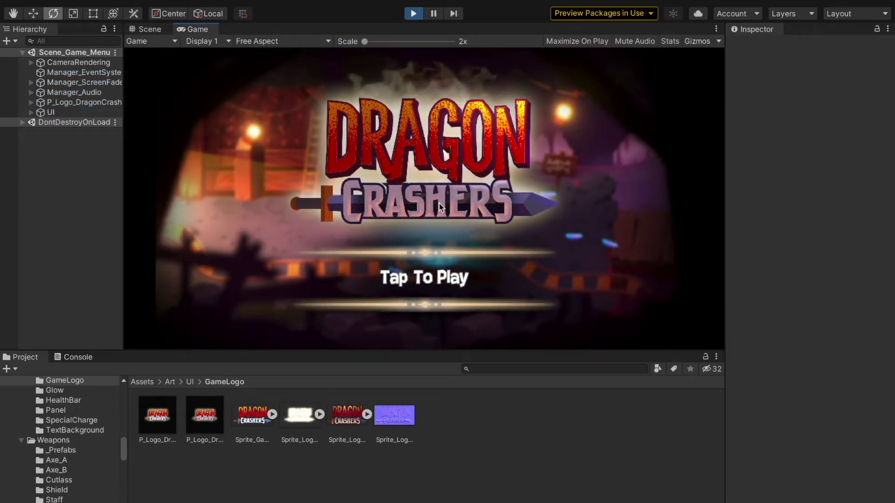
{"action": "left_click", "coordinate": [464, 277]}
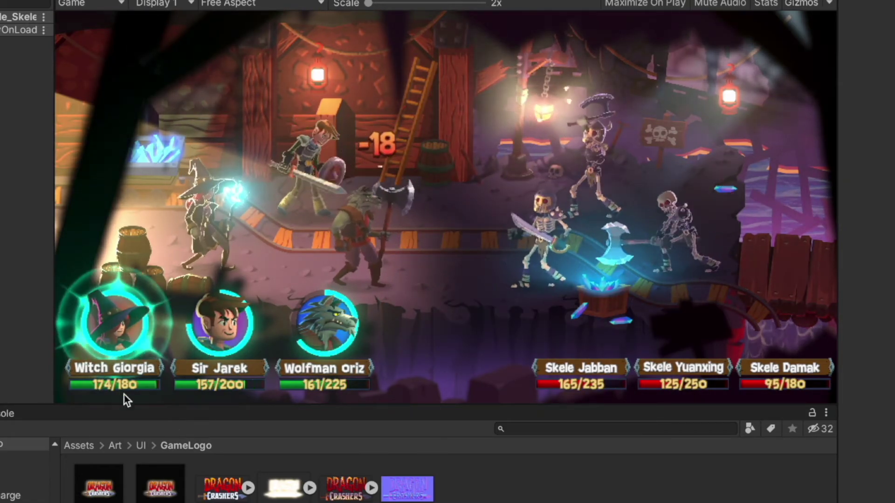
{"action": "left_click", "coordinate": [133, 332]}
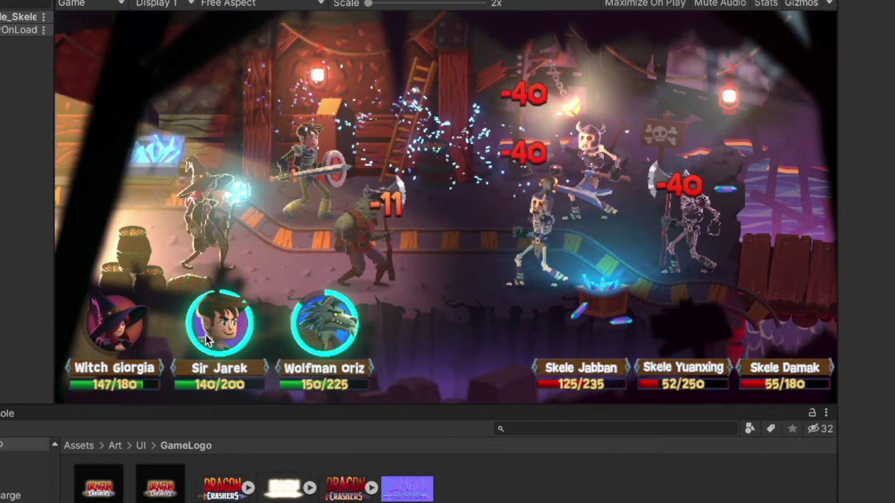
{"action": "left_click", "coordinate": [208, 340]}
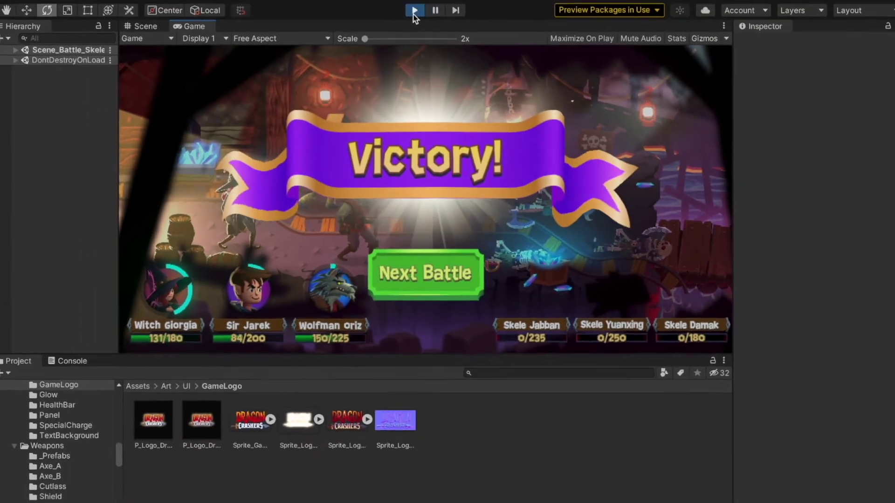
- Stop the game and create a new Sprite Atlas named Buttons via Assets > Create > 2D
{"action": "left_click", "coordinate": [413, 12]}
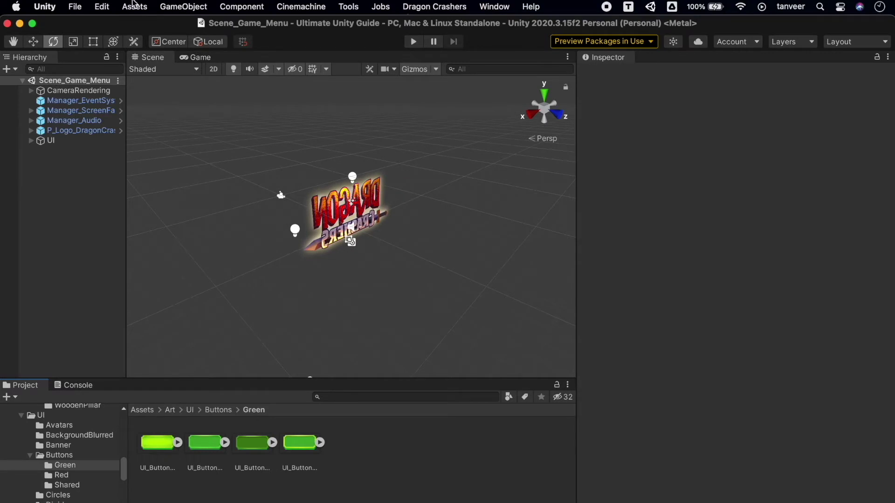
{"action": "left_click", "coordinate": [135, 7]}
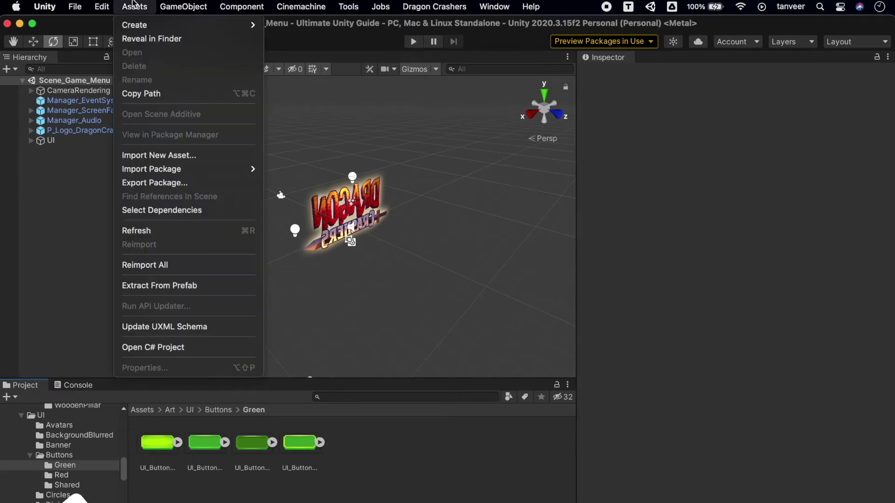
{"action": "mouse_move", "coordinate": [229, 29]}
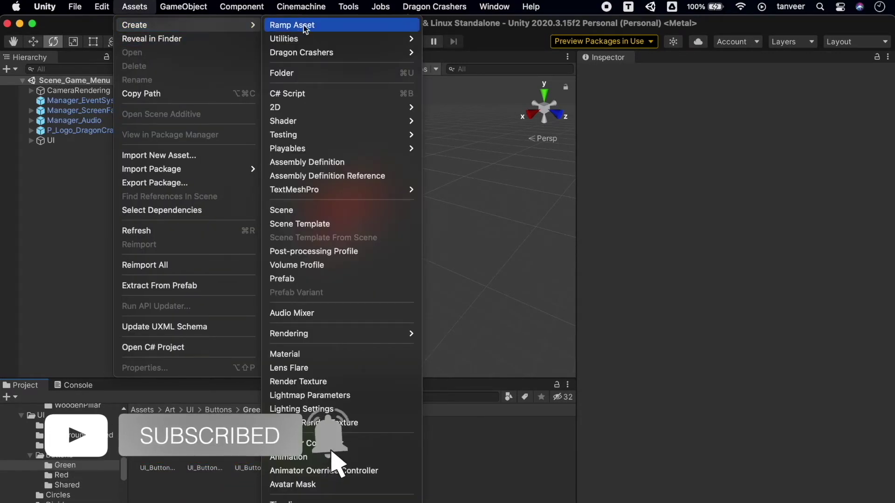
{"action": "mouse_move", "coordinate": [354, 105]}
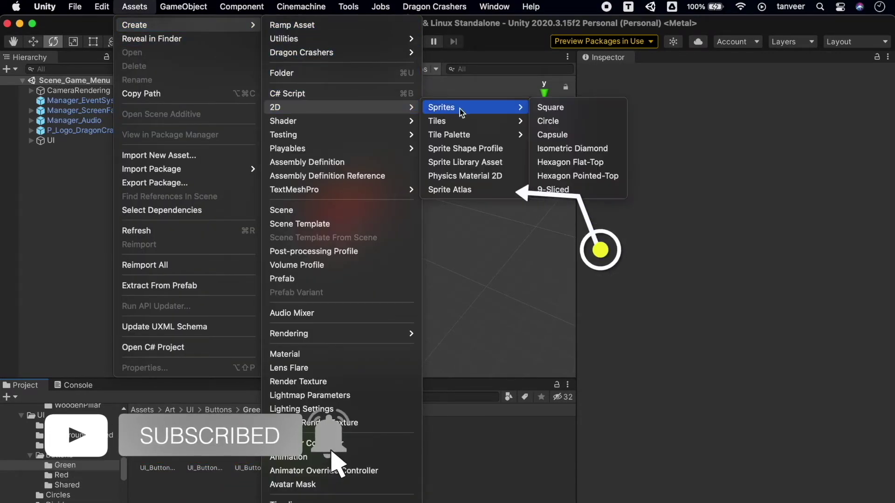
{"action": "left_click", "coordinate": [483, 191]}
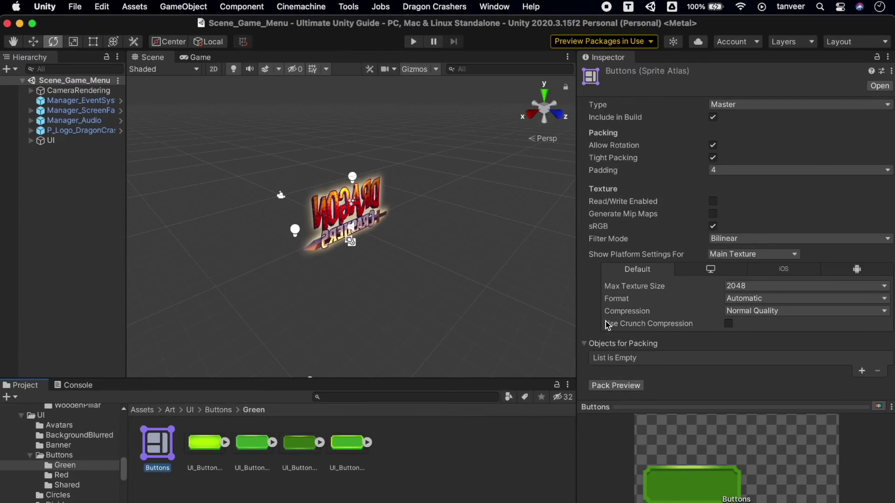
- Shift-select the four green UI_Button sprites and drag them toward the atlas packing list
{"action": "mouse_move", "coordinate": [638, 325]}
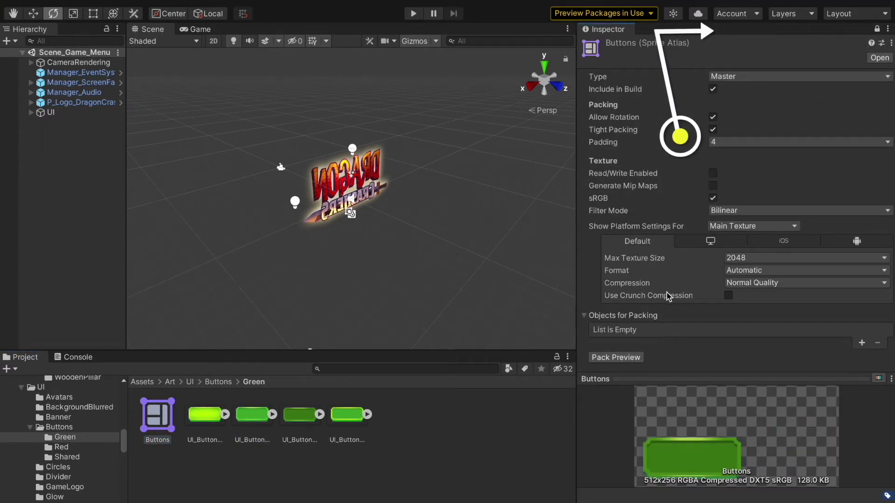
{"action": "left_click", "coordinate": [205, 415]}
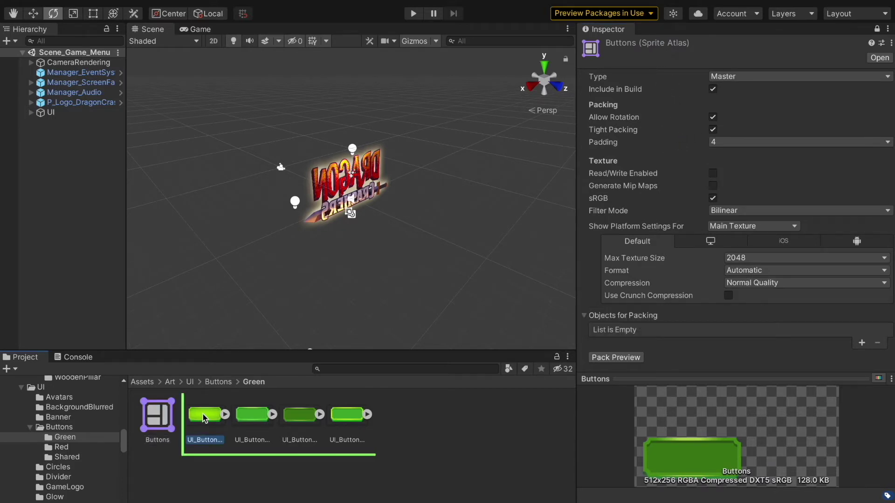
{"action": "left_click", "coordinate": [353, 414], "text": "shift"}
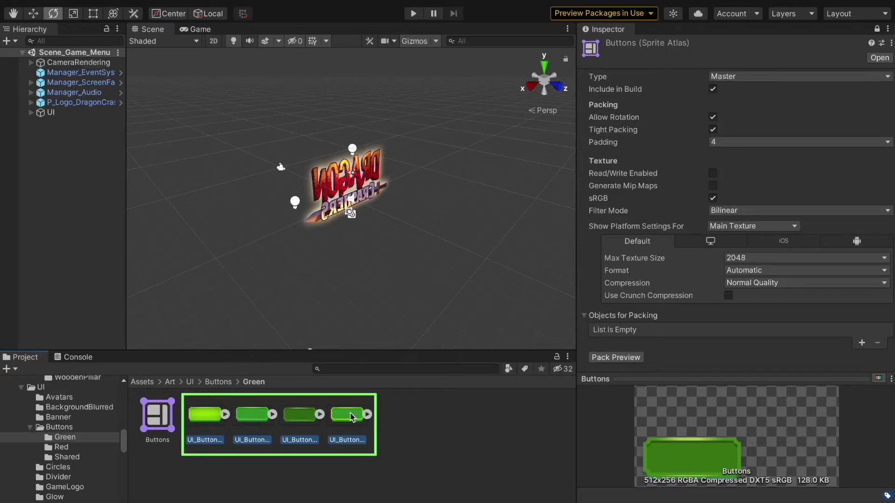
{"action": "left_click_drag", "start_coordinate": [353, 416], "coordinate": [615, 325]}
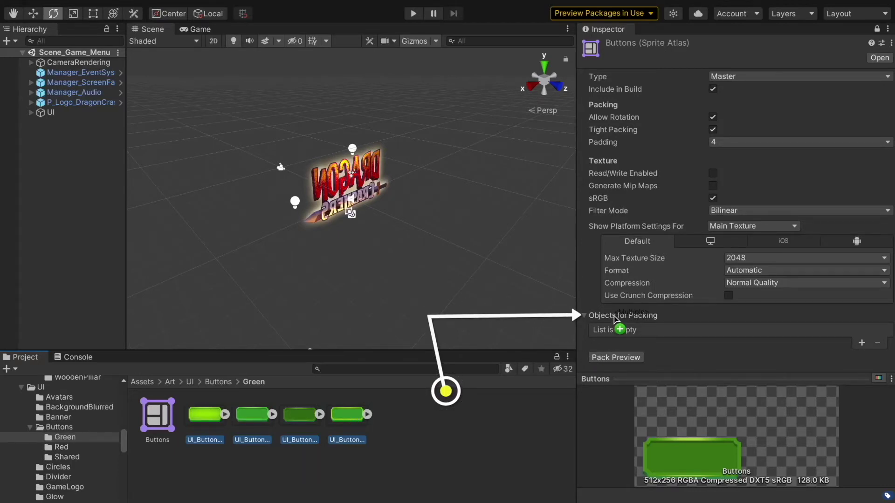
- Drop the four green buttons into Objects for Packing, pack a 512x1024 preview, select UI_Button_Green_Pressed
{"action": "left_click_drag", "start_coordinate": [614, 319], "coordinate": [615, 322]}
{"action": "scroll", "coordinate": [755, 297], "scroll_direction": "down", "scroll_amount": 1}
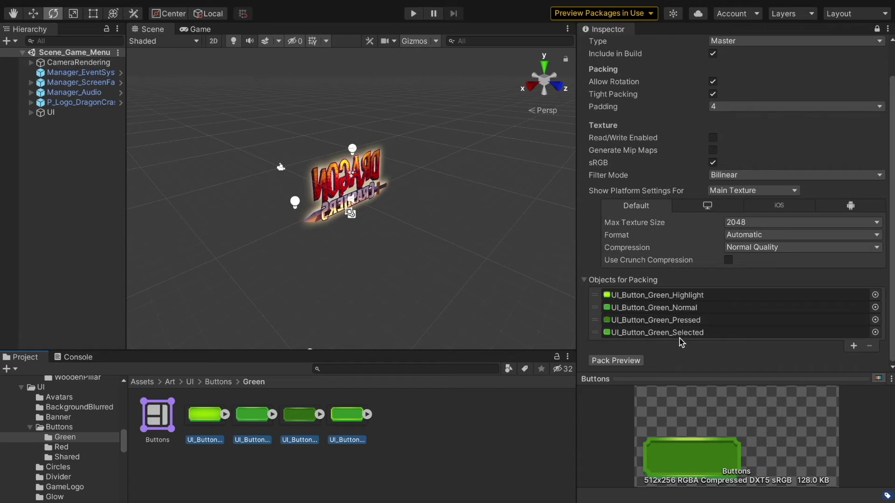
{"action": "left_click", "coordinate": [636, 365]}
{"action": "left_click_drag", "start_coordinate": [694, 374], "coordinate": [720, 142]}
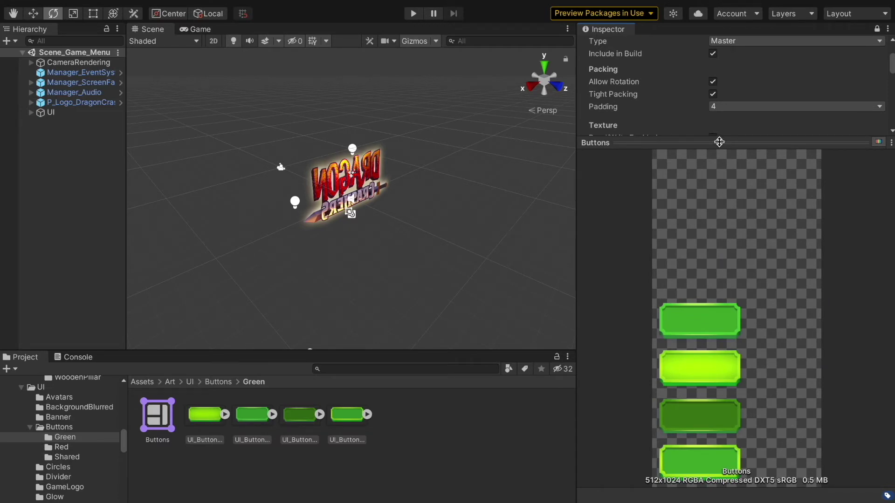
{"action": "left_click_drag", "start_coordinate": [720, 143], "coordinate": [733, 379]}
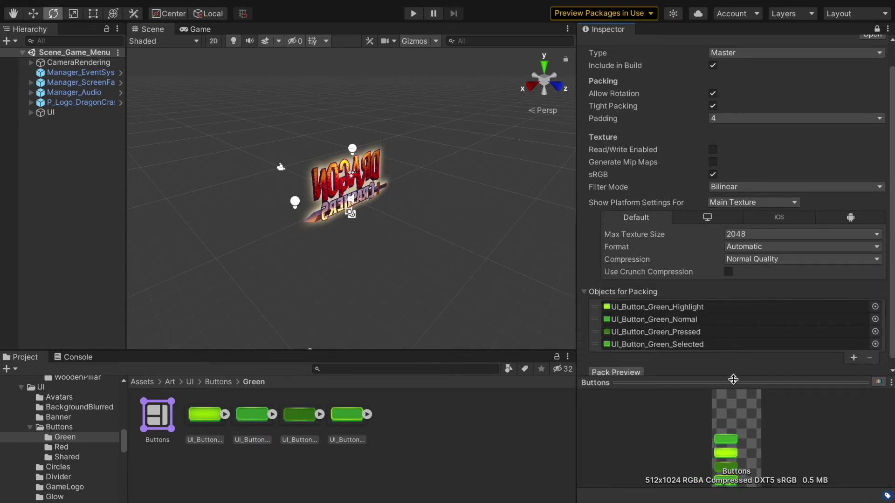
{"action": "left_click", "coordinate": [699, 332]}
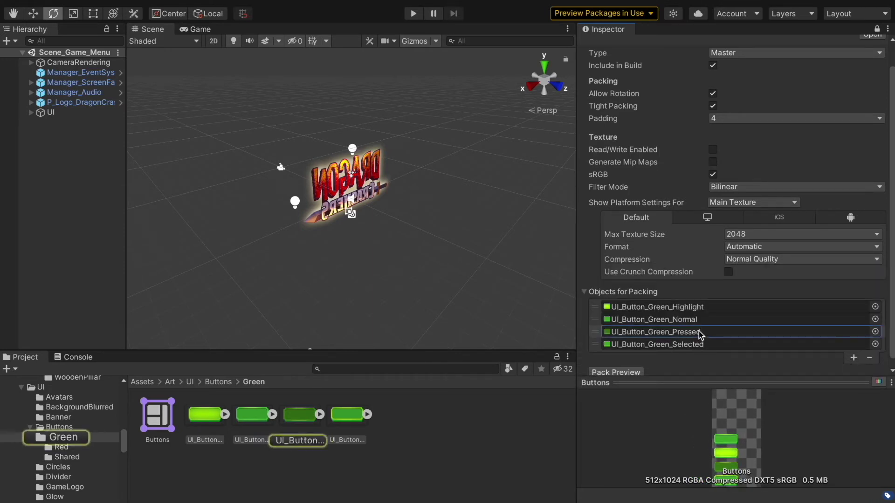
- Remove UI_Button_Green_Pressed from Objects for Packing and repack the atlas at 512x512
{"action": "left_click", "coordinate": [869, 358]}
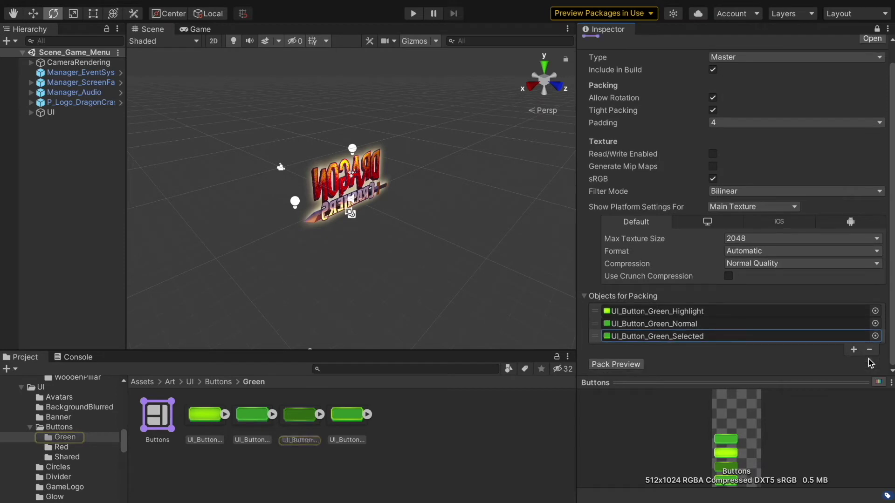
{"action": "left_click", "coordinate": [631, 366]}
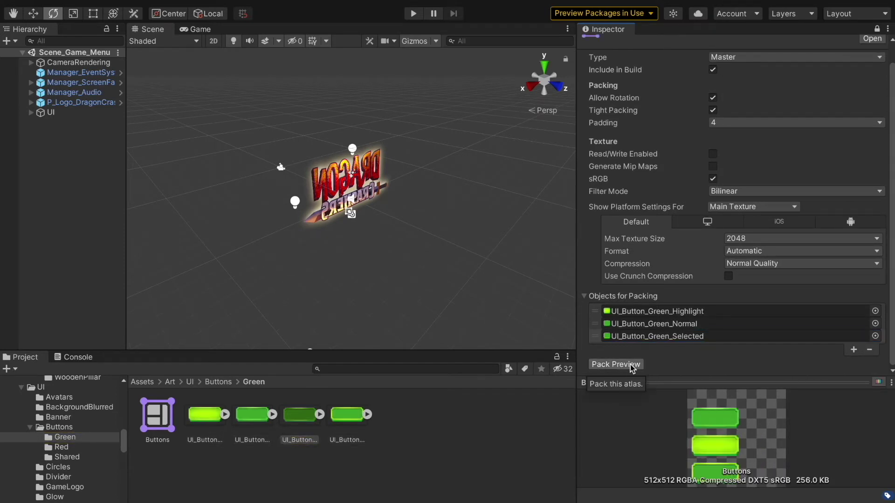
{"action": "left_click_drag", "start_coordinate": [664, 383], "coordinate": [664, 351]}
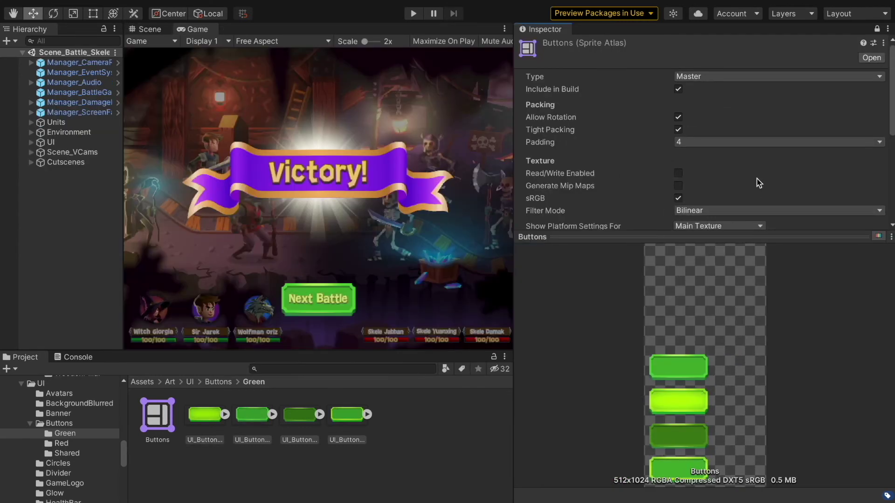
- Set the Buttons atlas Max Texture Size to 256, then 512, and repack it at 512x512
{"action": "scroll", "coordinate": [759, 183], "scroll_direction": "down", "scroll_amount": 8}
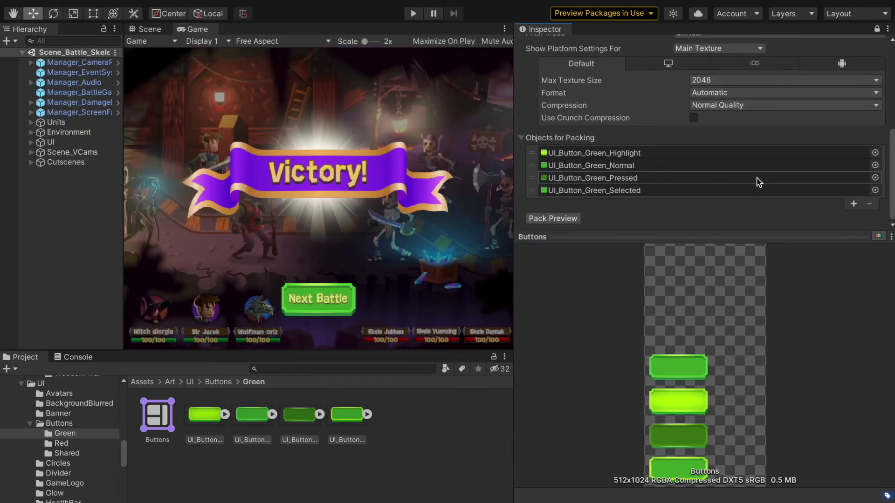
{"action": "left_click", "coordinate": [727, 80]}
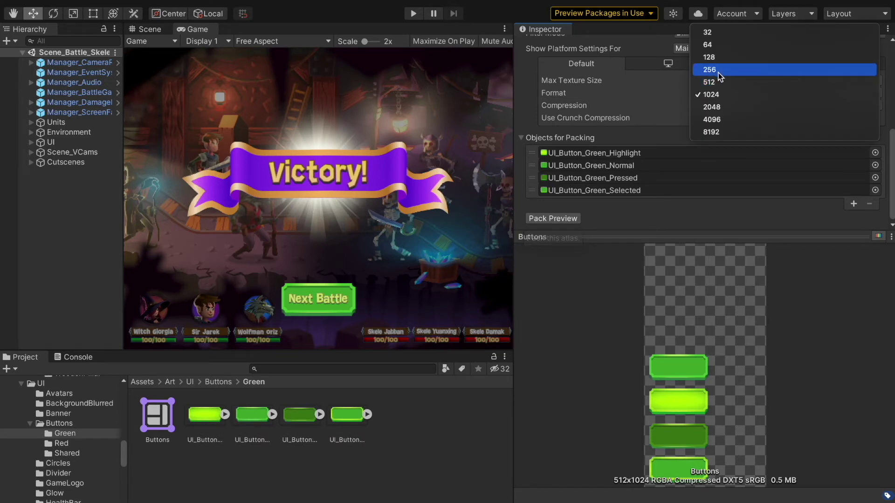
{"action": "left_click", "coordinate": [727, 69]}
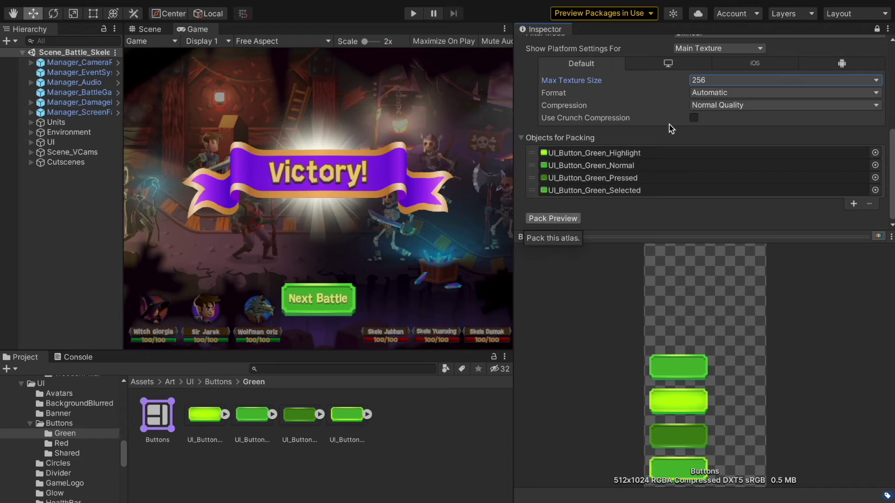
{"action": "left_click", "coordinate": [707, 80]}
{"action": "left_click", "coordinate": [713, 102]}
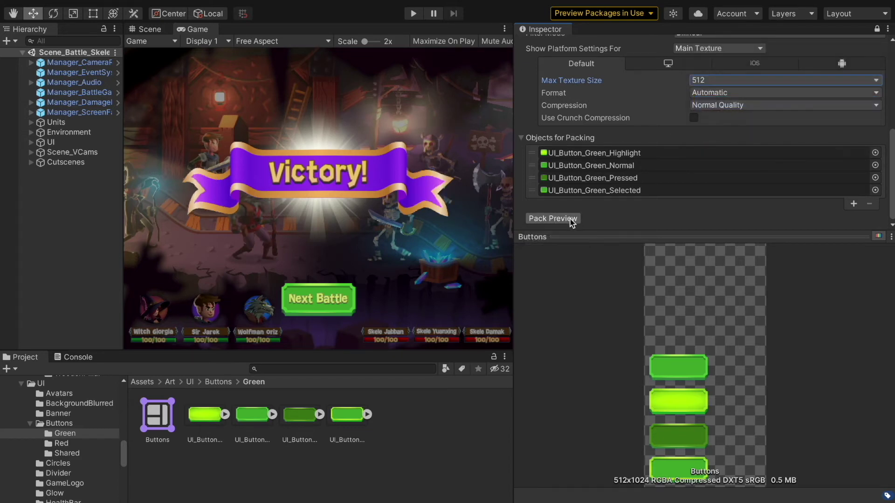
{"action": "left_click", "coordinate": [571, 219]}
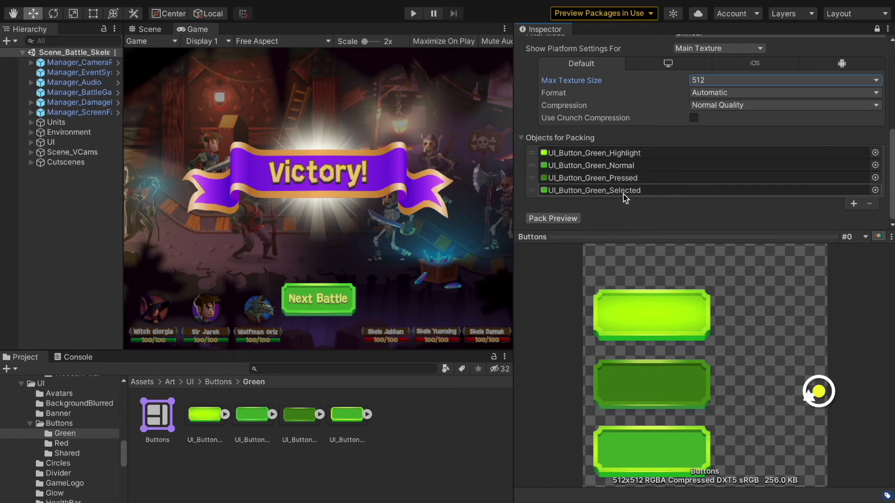
{"action": "left_click", "coordinate": [200, 420]}
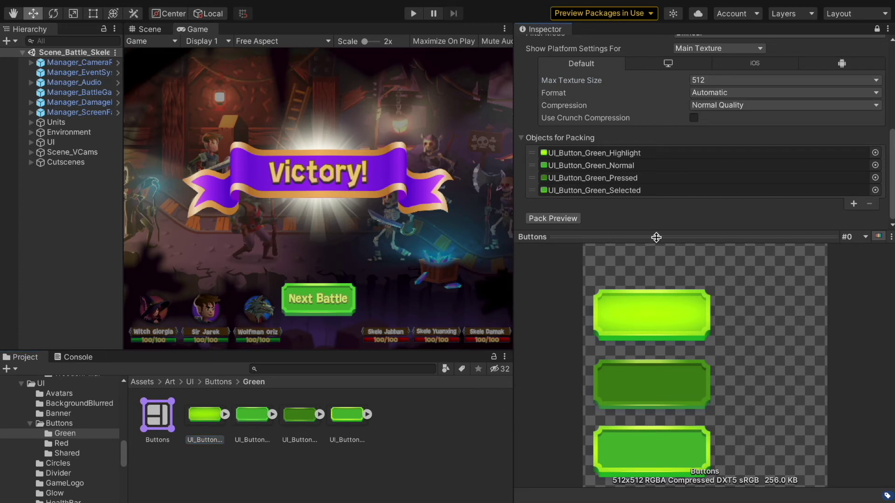
{"action": "left_click_drag", "start_coordinate": [655, 238], "coordinate": [699, 221]}
- Set the Buttons atlas Max Texture Size back to 1024 and repack it to 512x1024
{"action": "left_click", "coordinate": [714, 204]}
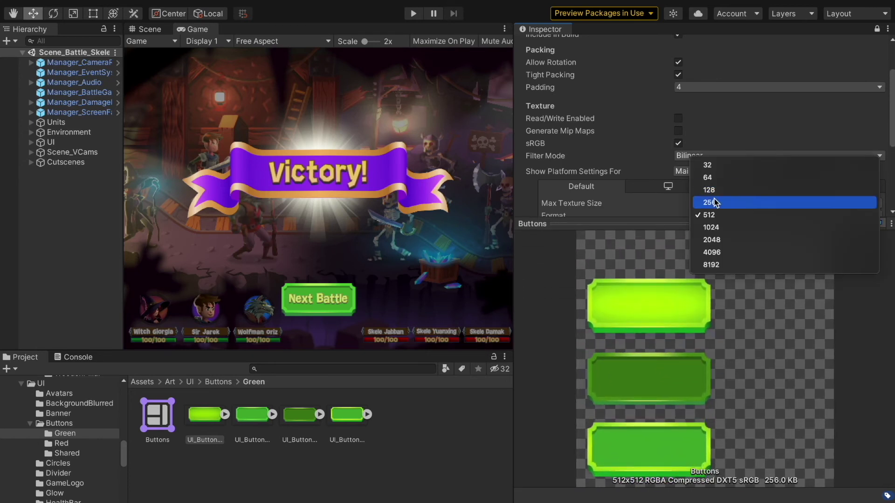
{"action": "left_click", "coordinate": [717, 227]}
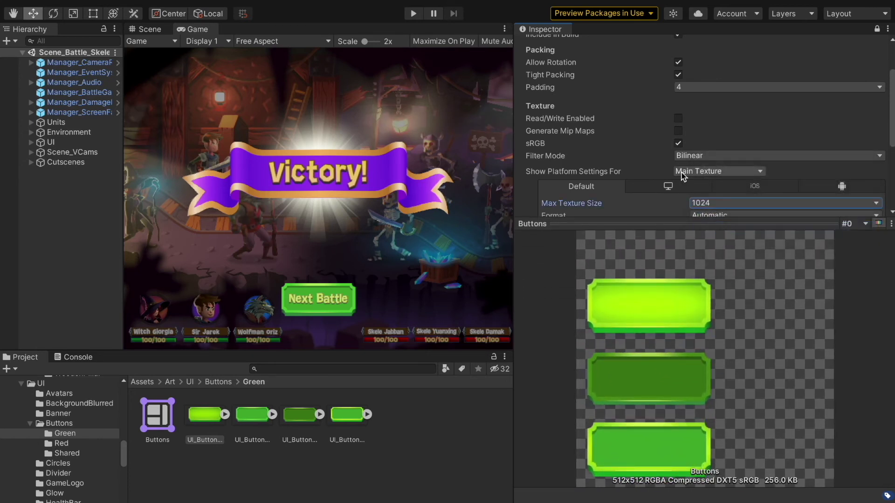
{"action": "scroll", "coordinate": [622, 192], "scroll_direction": "down", "scroll_amount": 3}
{"action": "left_click", "coordinate": [555, 203]}
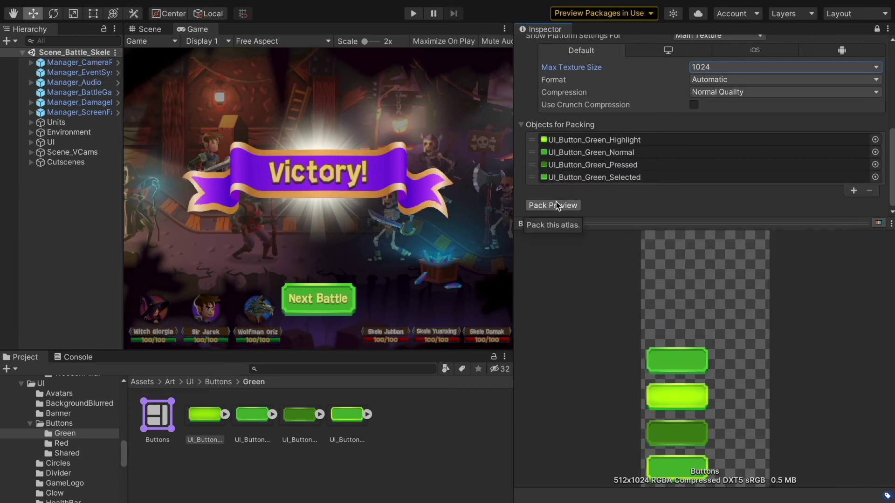